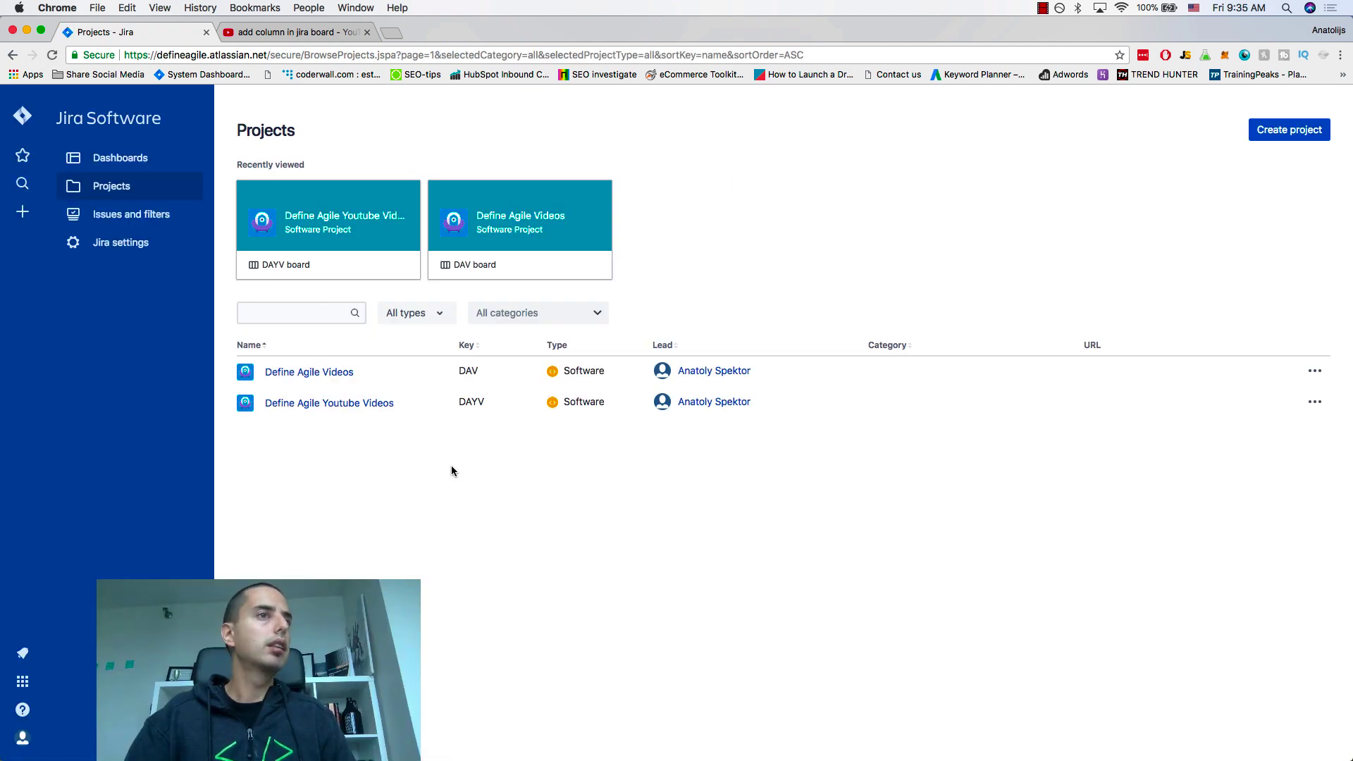
# Open the Define Agile Youtube Videos project to reach its DAYV board backlog.
pyautogui.click(362, 404)
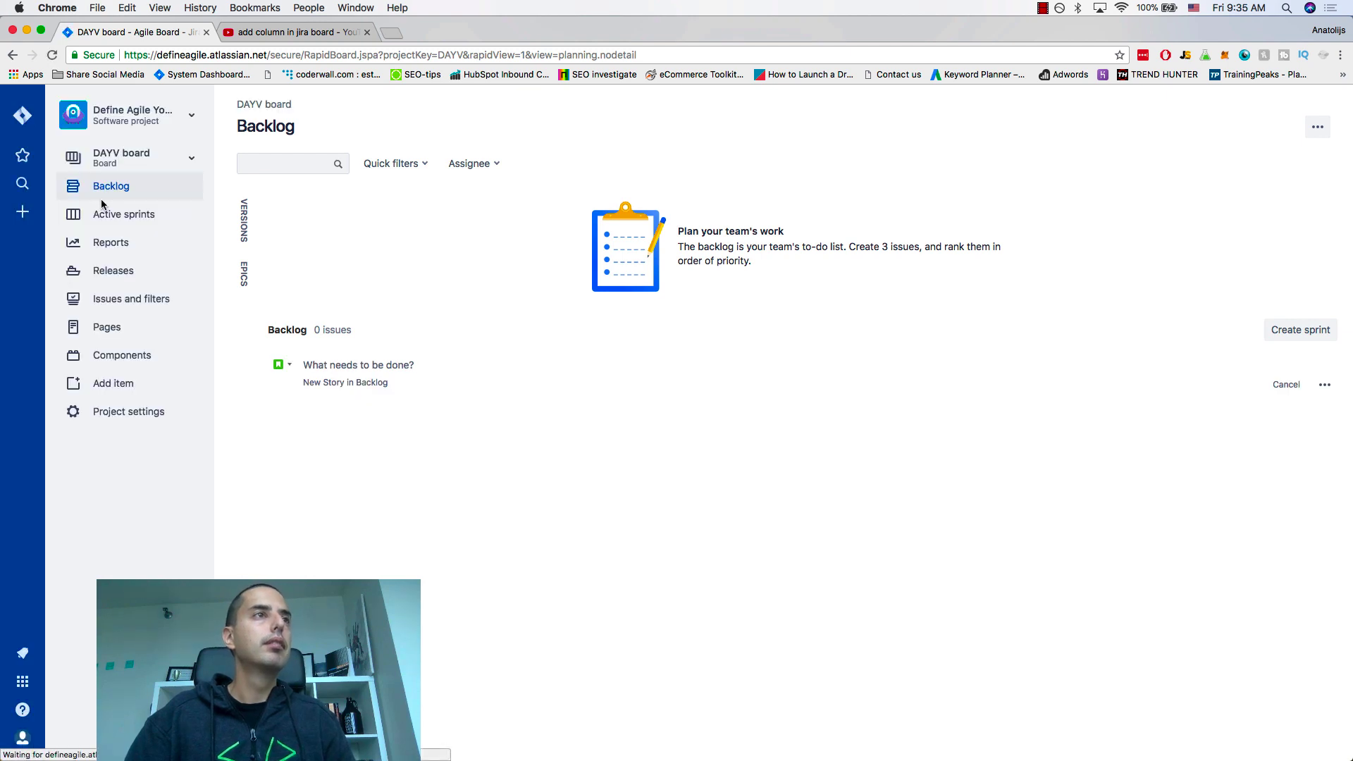
# Show the DAYV board's Active sprints view and its options list.
pyautogui.click(113, 221)
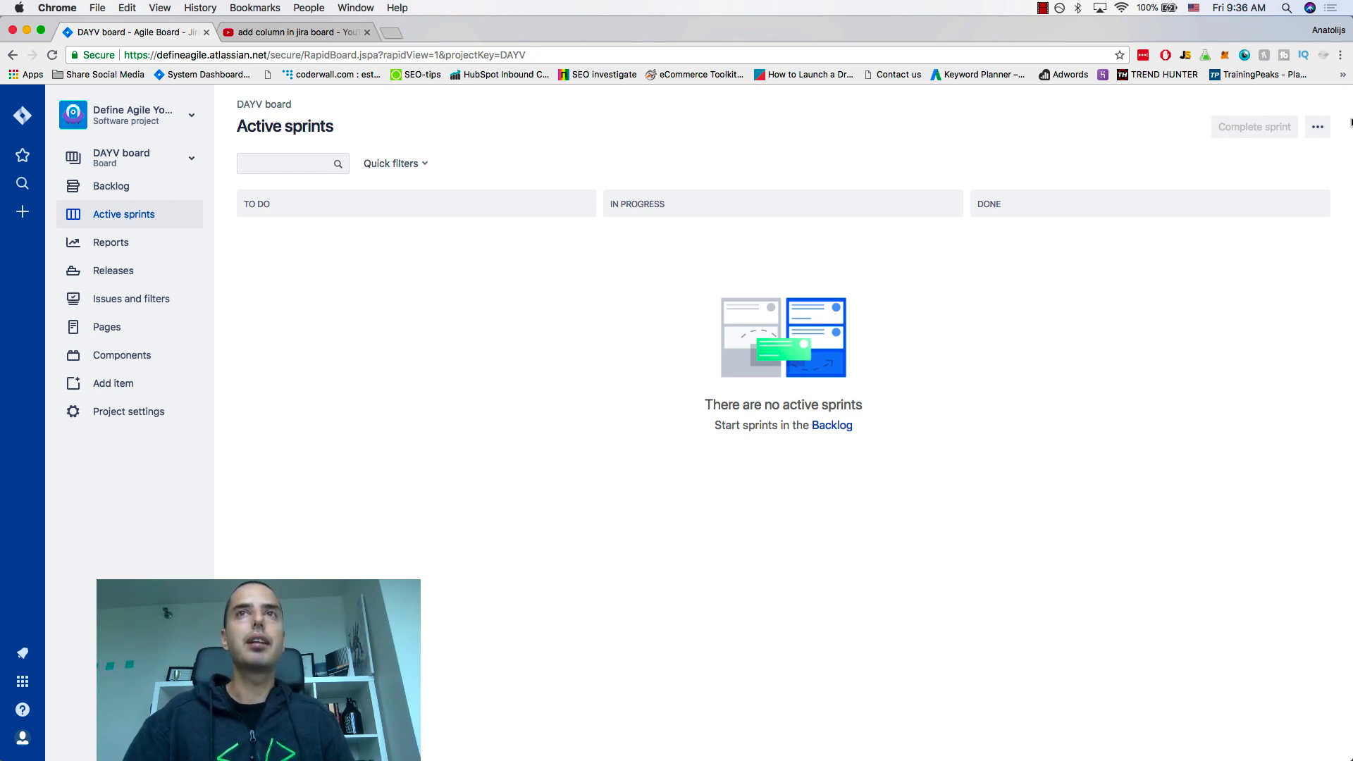
pyautogui.click(1319, 129)
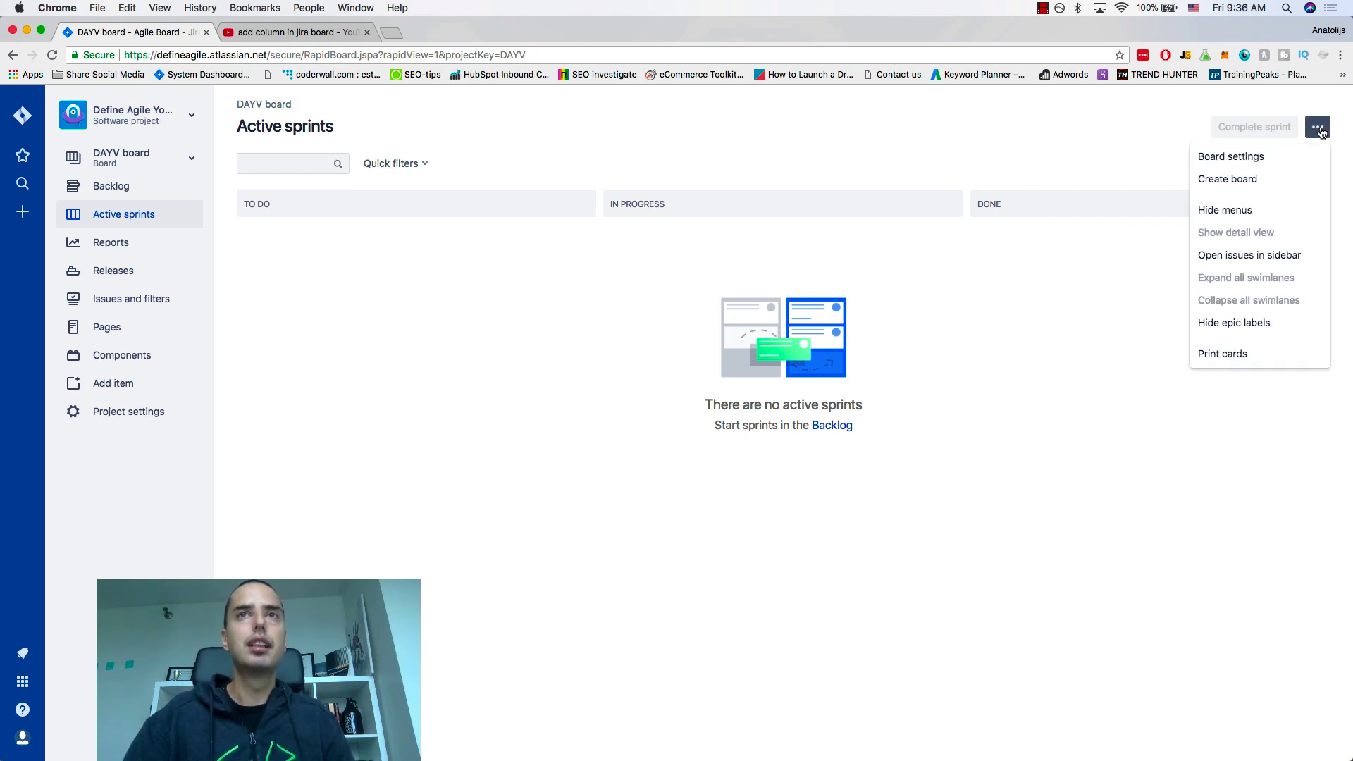
# Go to the DAYV board's column settings and add a new column.
pyautogui.click(1244, 157)
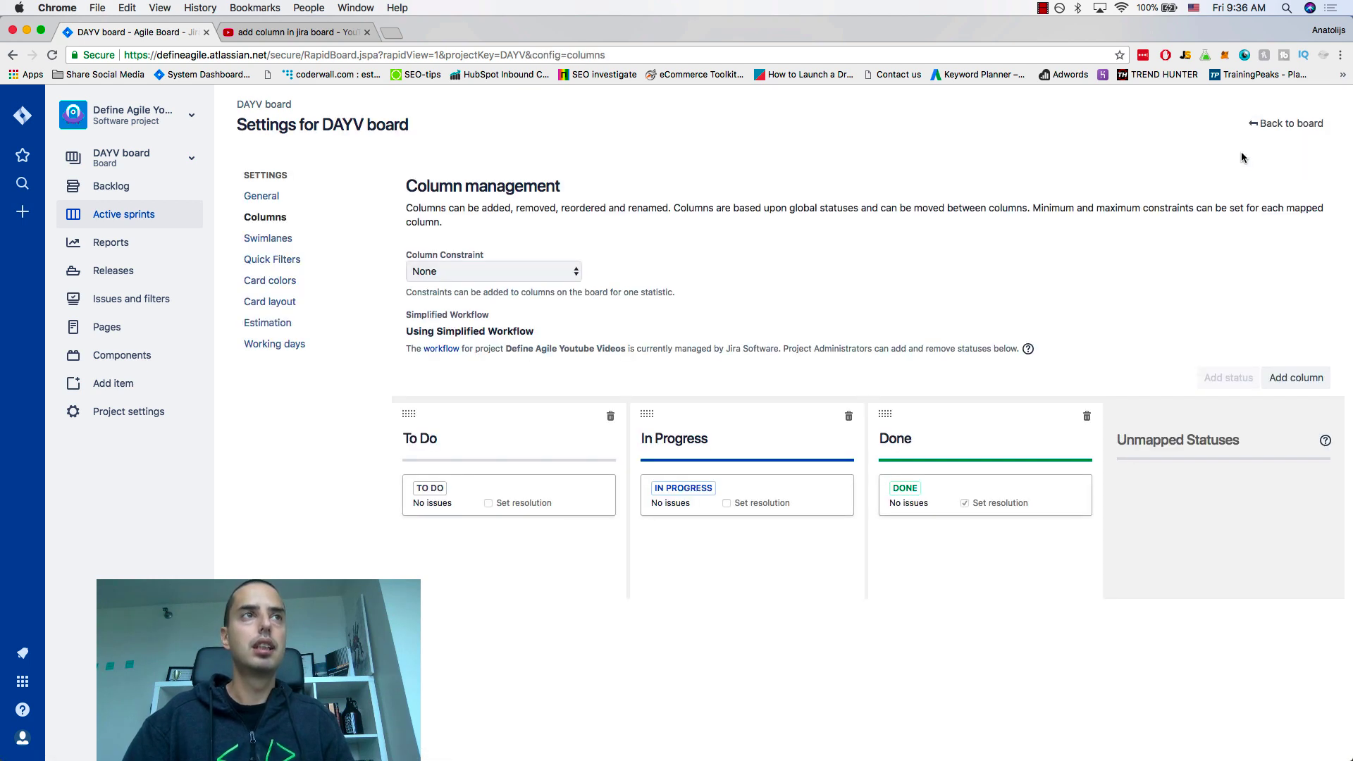
pyautogui.click(258, 221)
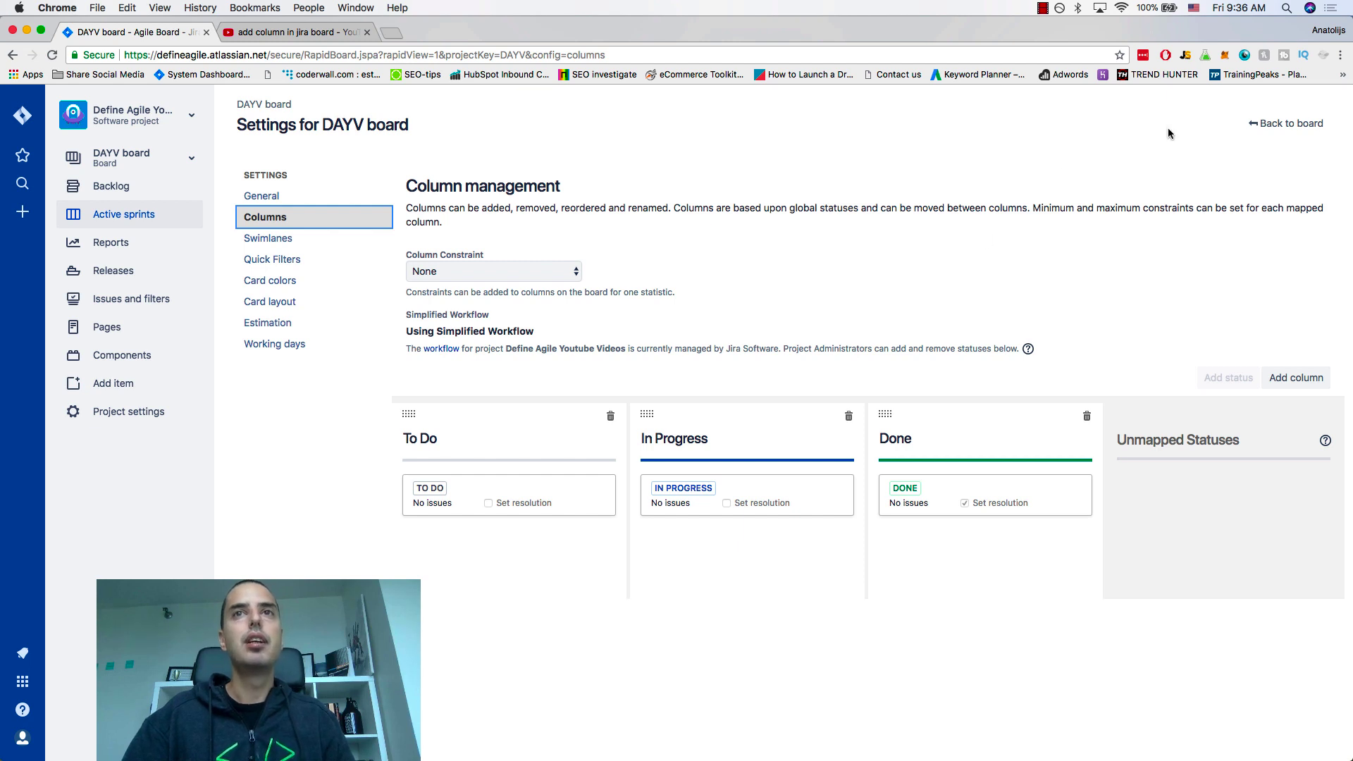
pyautogui.click(1303, 380)
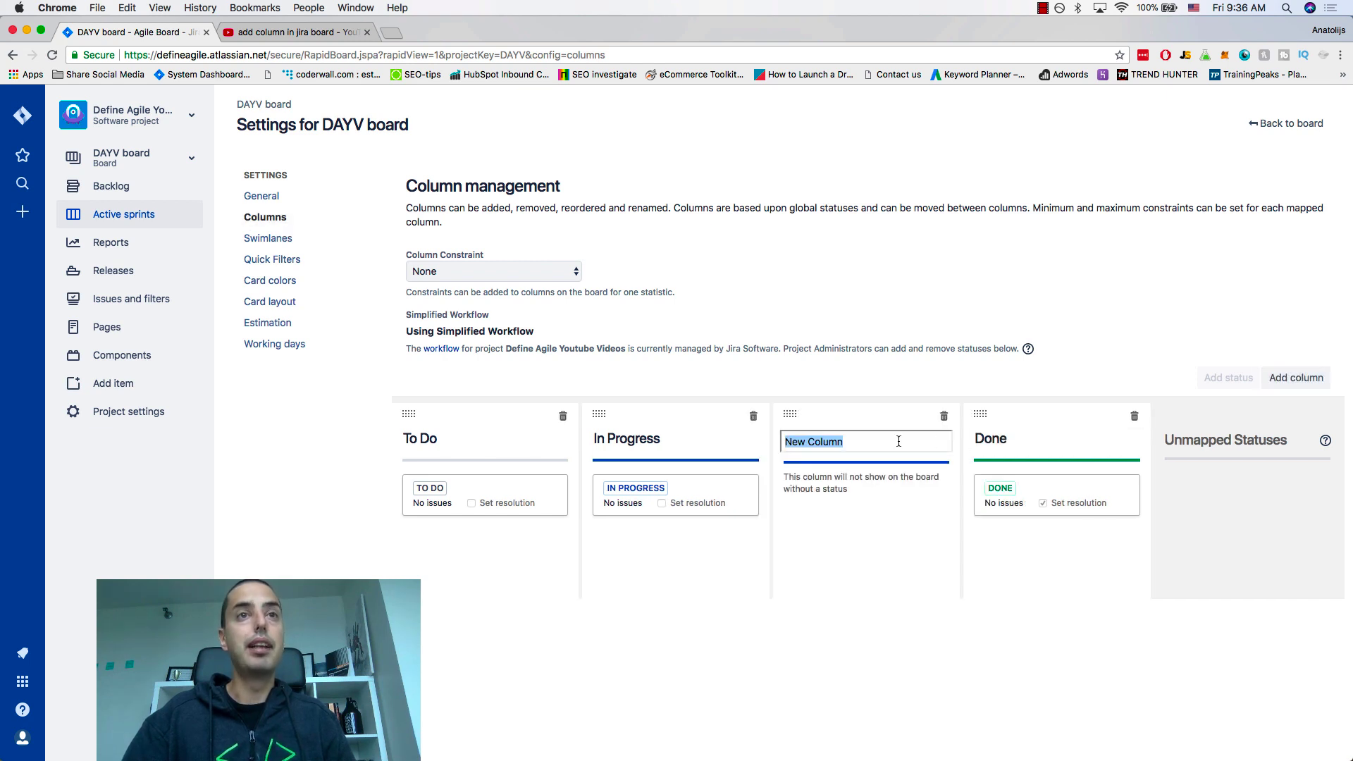
# Rename the new column to 'In QA', placed between In Progress and Done.
pyautogui.click(873, 441)
pyautogui.moveTo(873, 441); pyautogui.dragTo(758, 440)
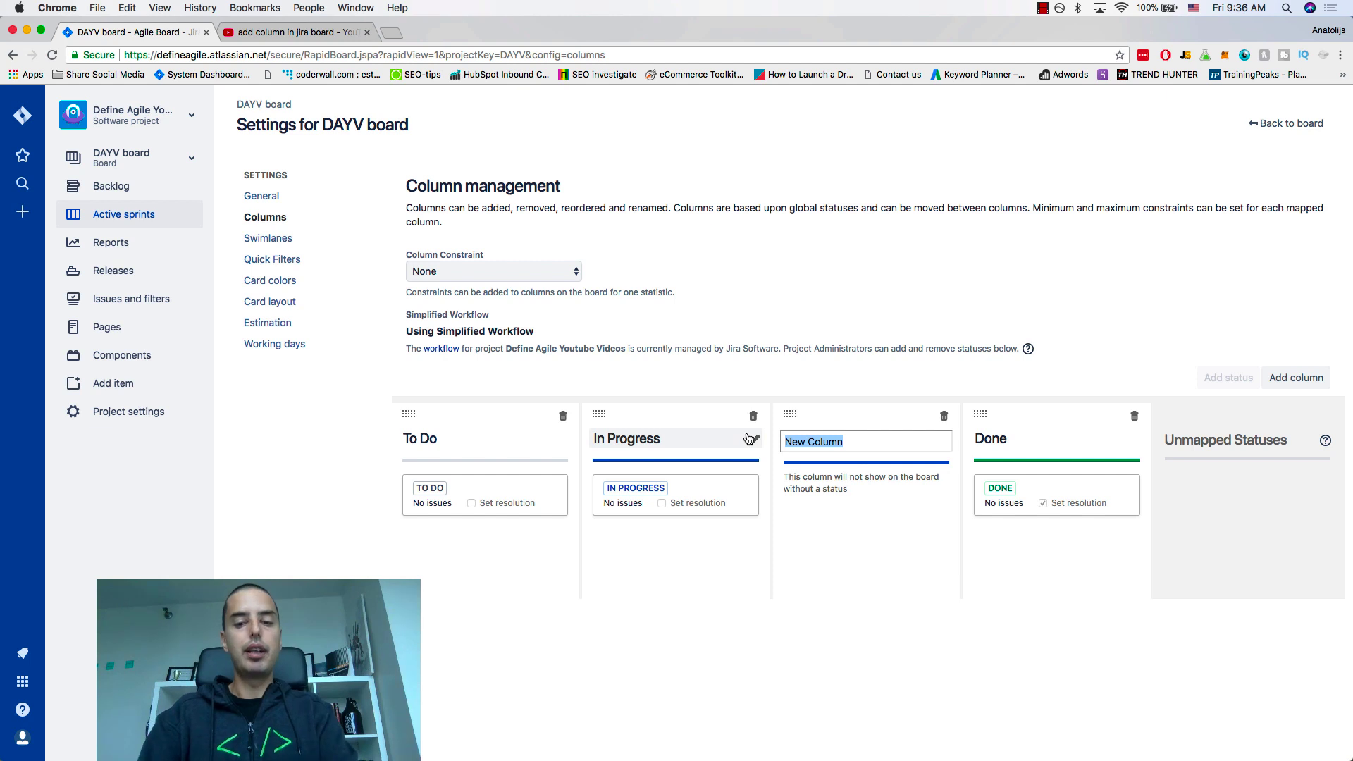
pyautogui.write('In QA')
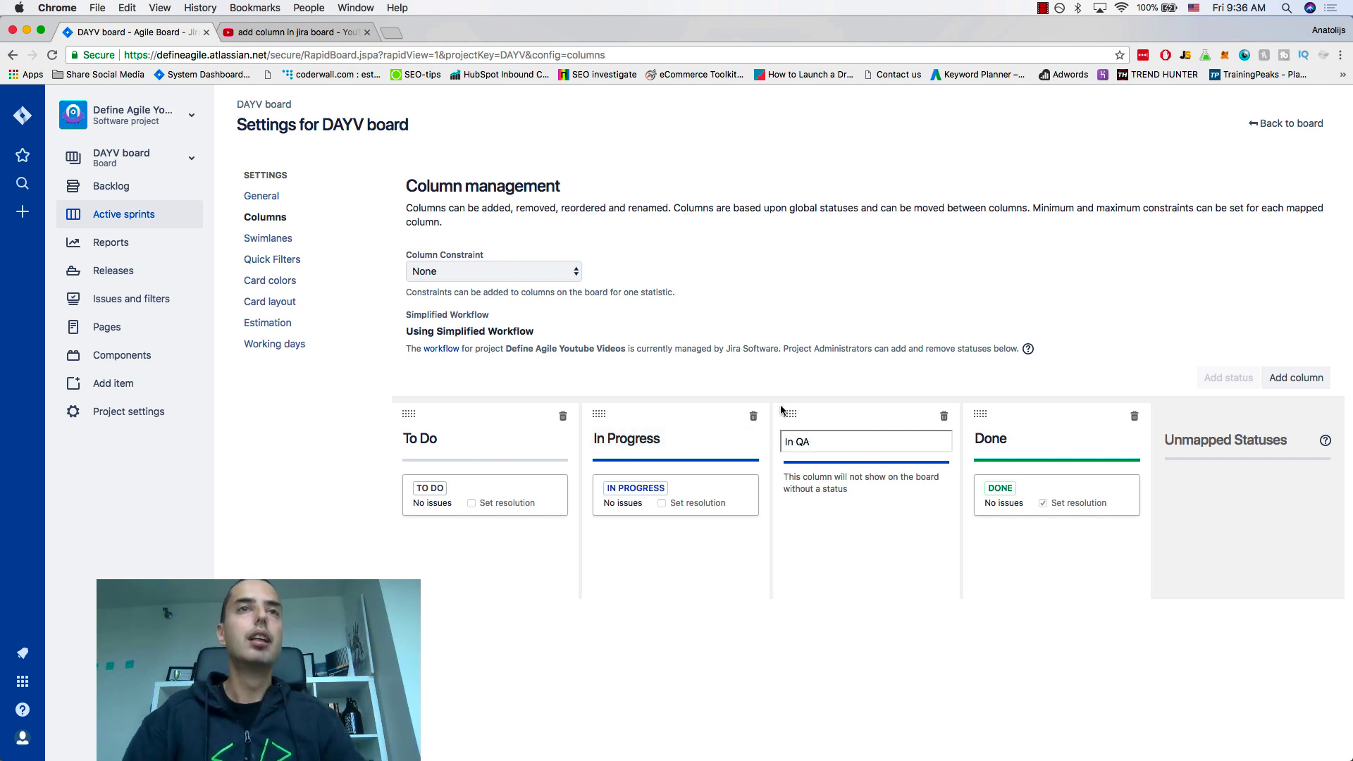
pyautogui.press('Return')
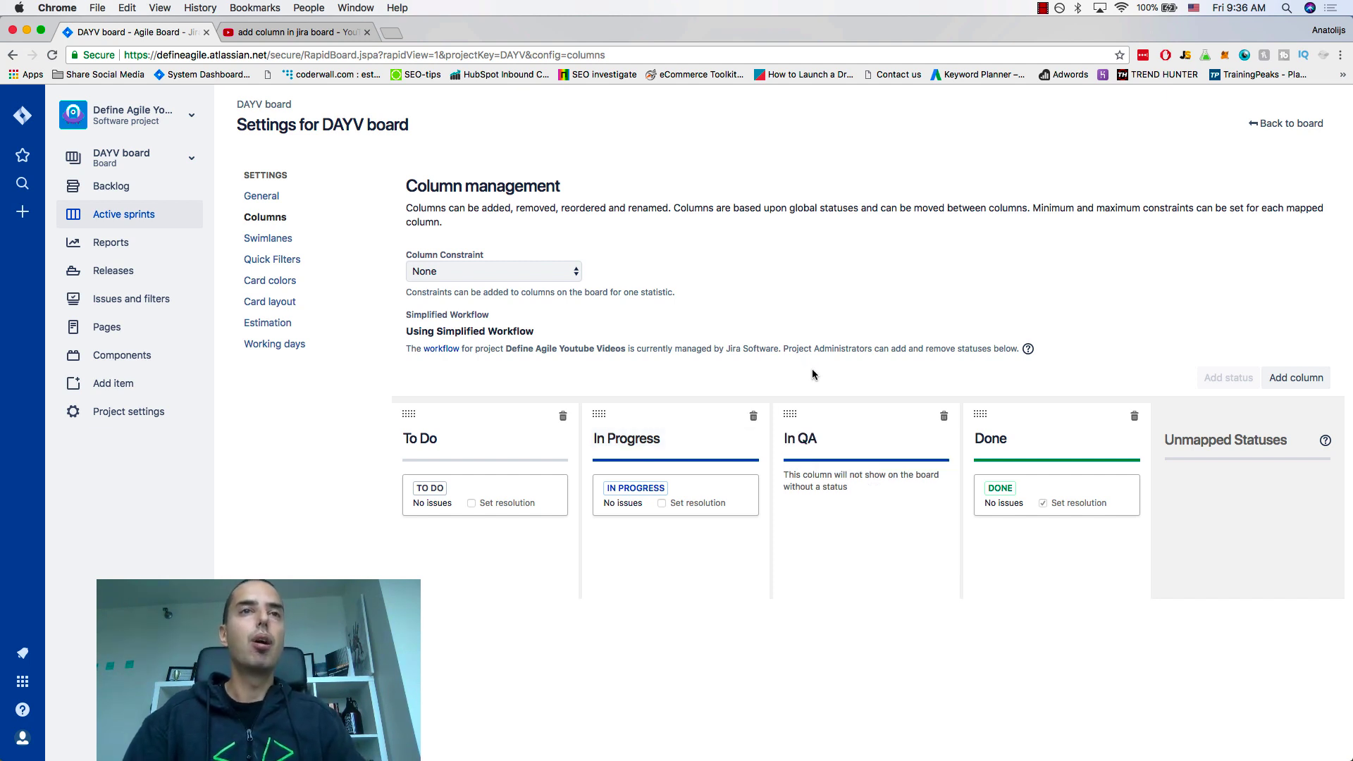
pyautogui.moveTo(790, 414)
pyautogui.mouseDown()
pyautogui.moveTo(622, 411)
pyautogui.moveTo(900, 425)
pyautogui.moveTo(585, 425)
pyautogui.moveTo(605, 423)
pyautogui.moveTo(601, 411)
pyautogui.moveTo(796, 412)
pyautogui.mouseUp()
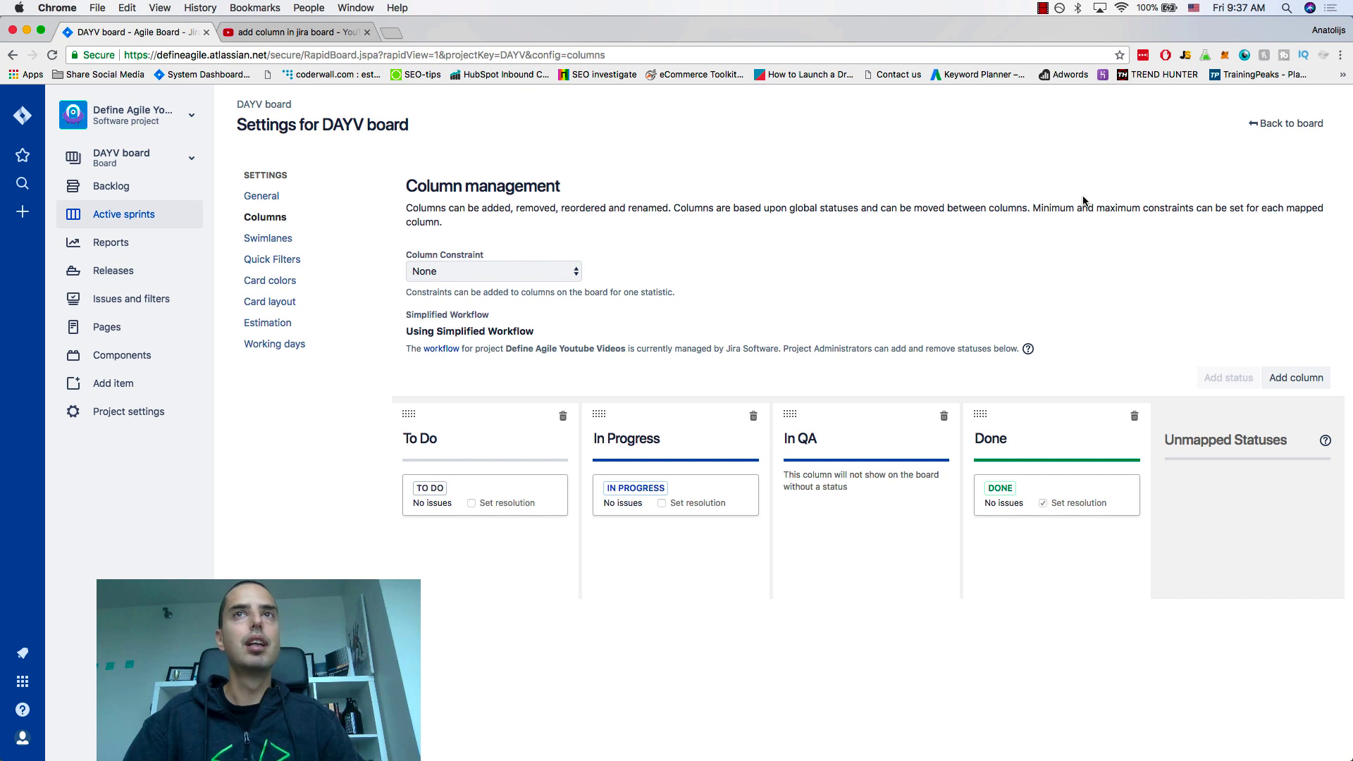
# Return to the board, reopen its settings, then go to the project settings Details page.
pyautogui.click(1303, 125)
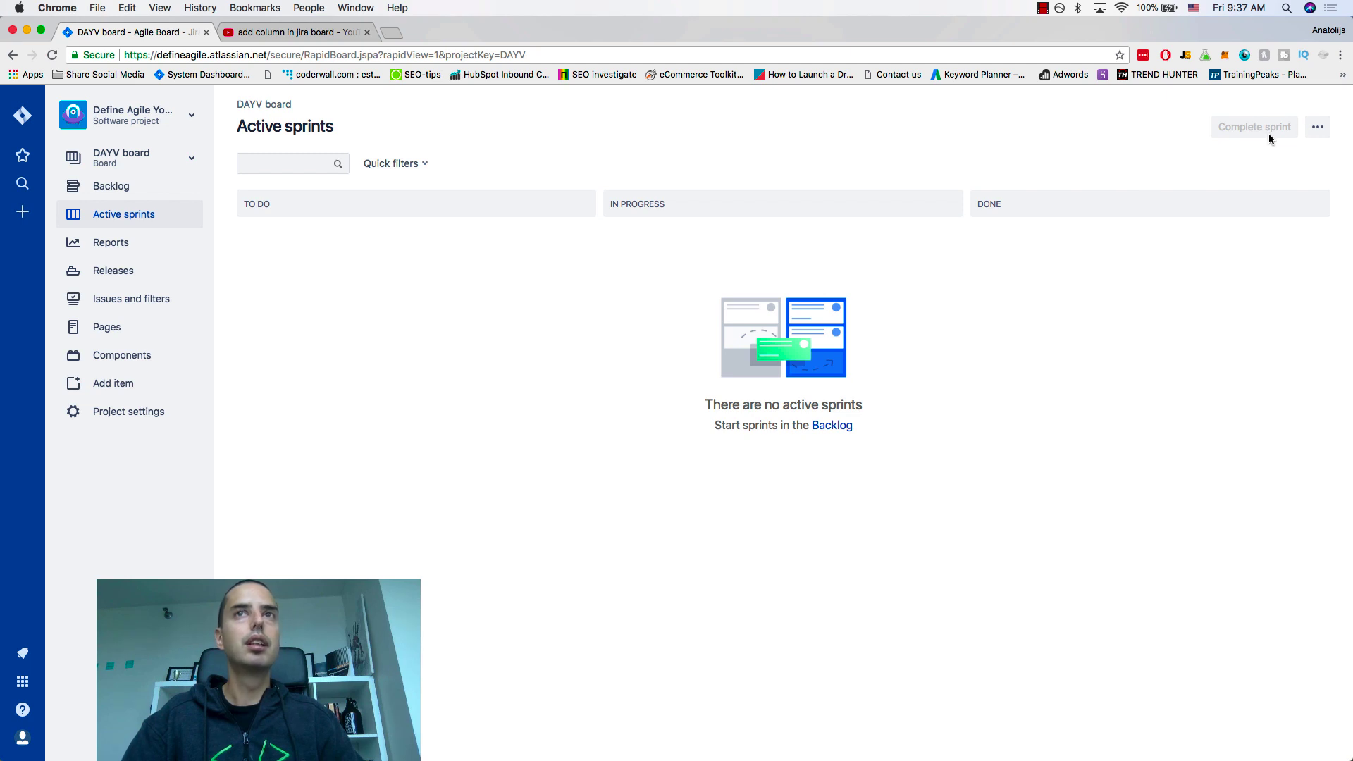
pyautogui.click(1317, 127)
pyautogui.click(1246, 156)
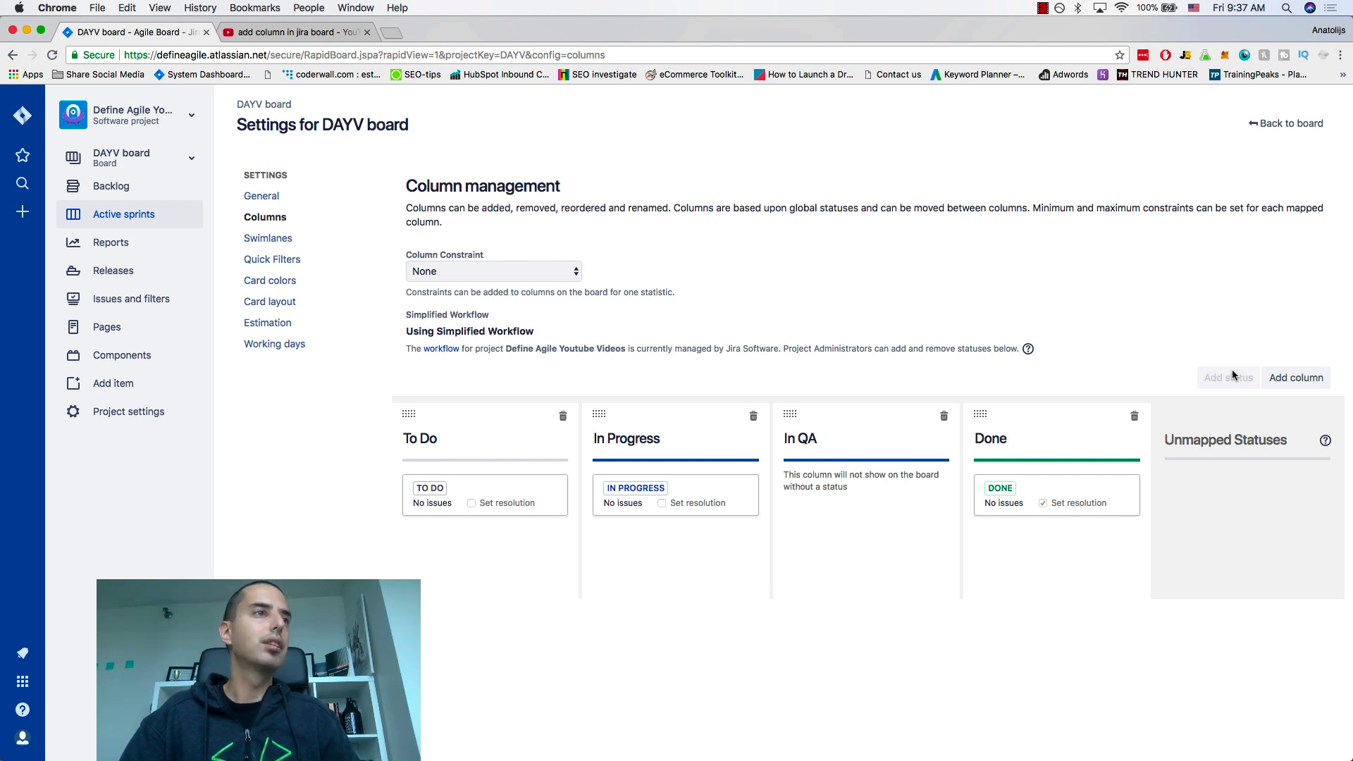
pyautogui.click(131, 417)
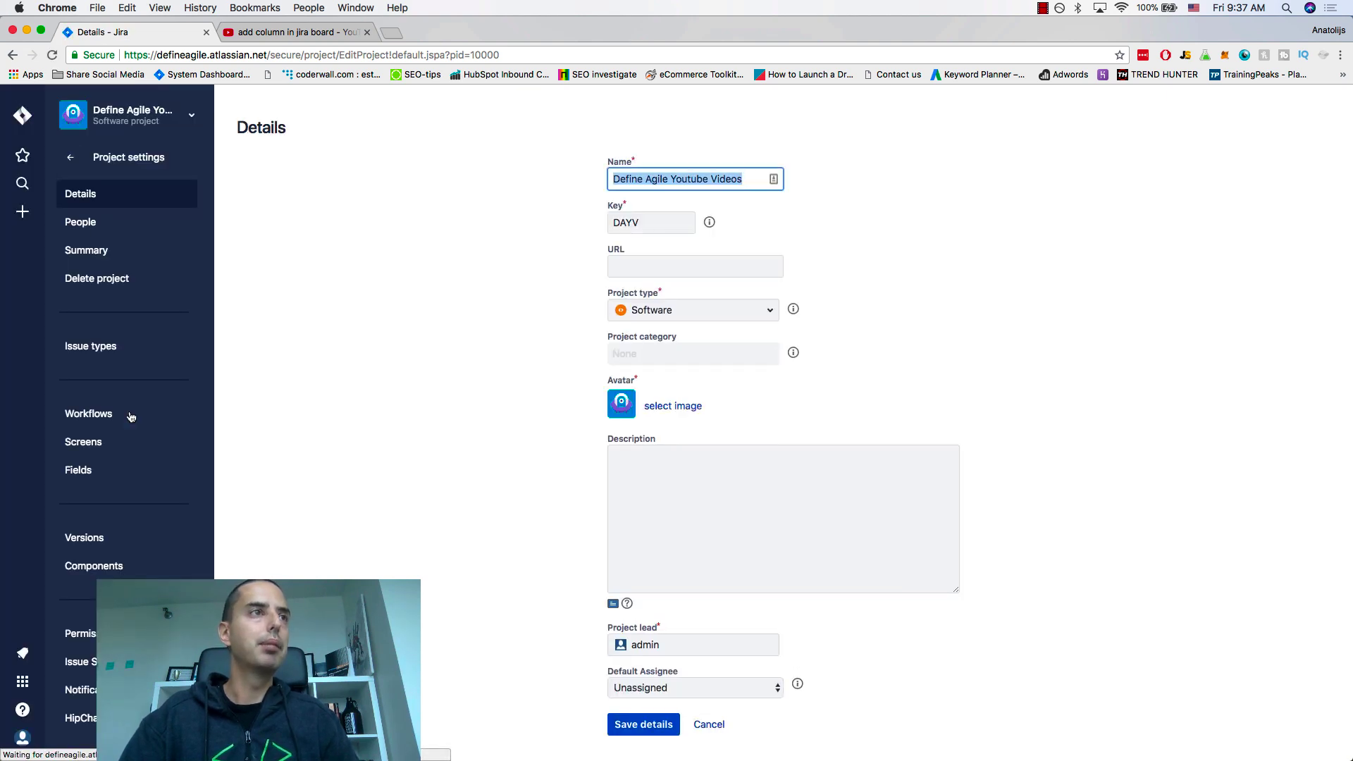
# Add a user to the project People list as Administrators, then return to the backlog.
pyautogui.click(82, 222)
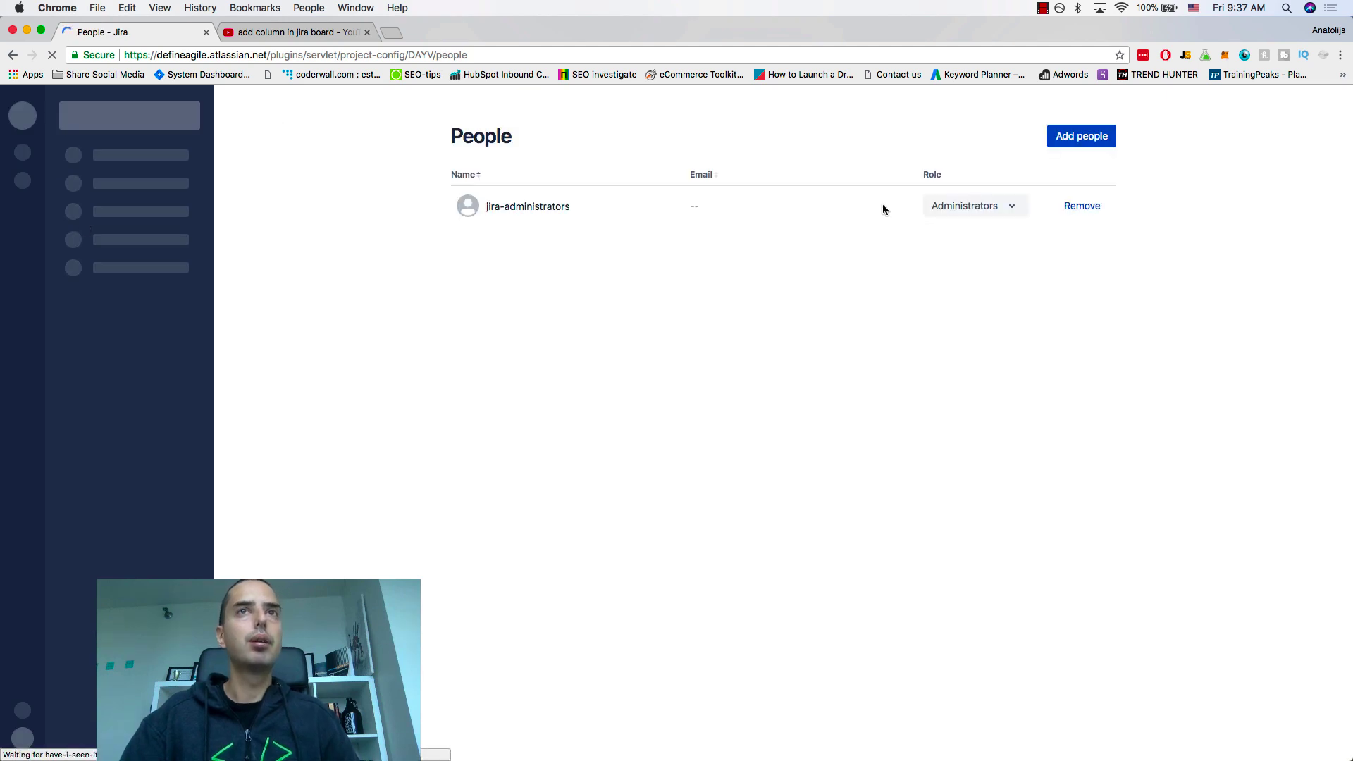
pyautogui.click(1090, 138)
pyautogui.write('ana')
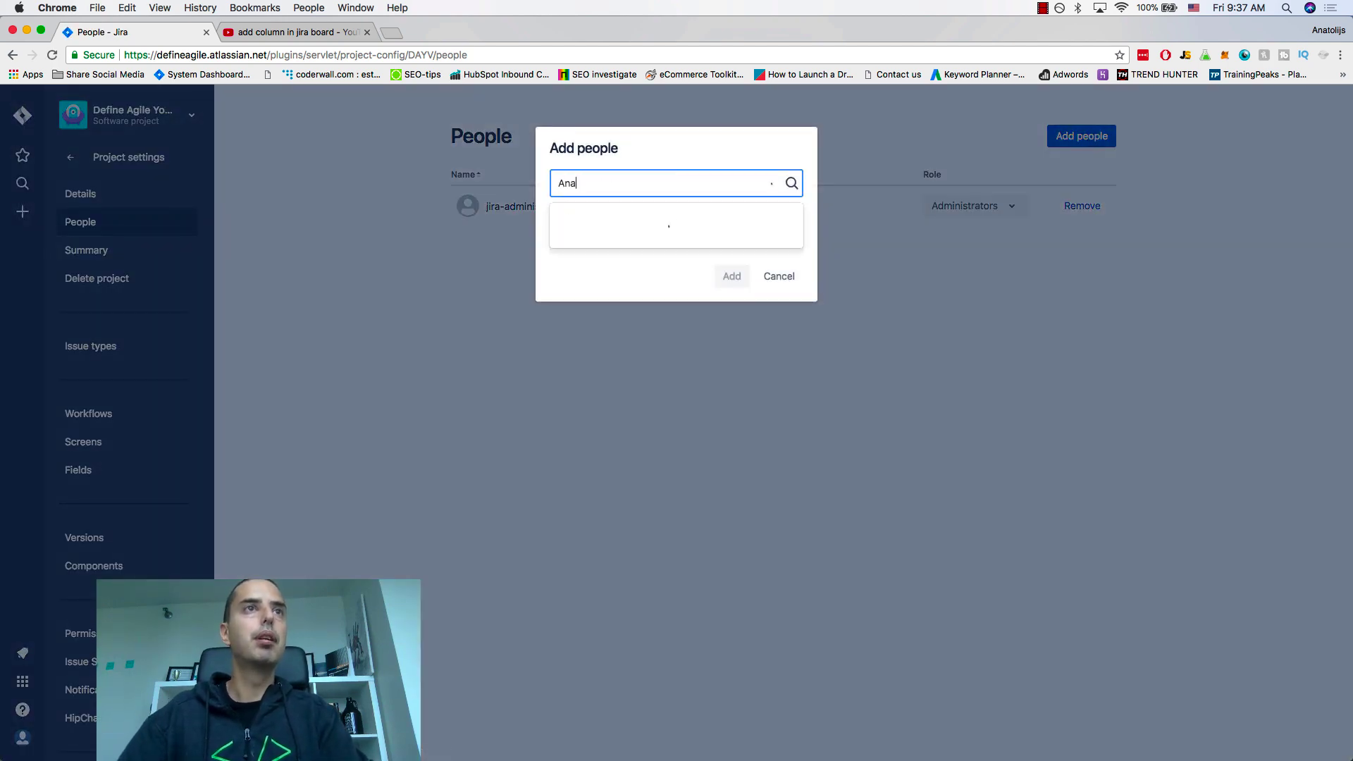
pyautogui.press('Return')
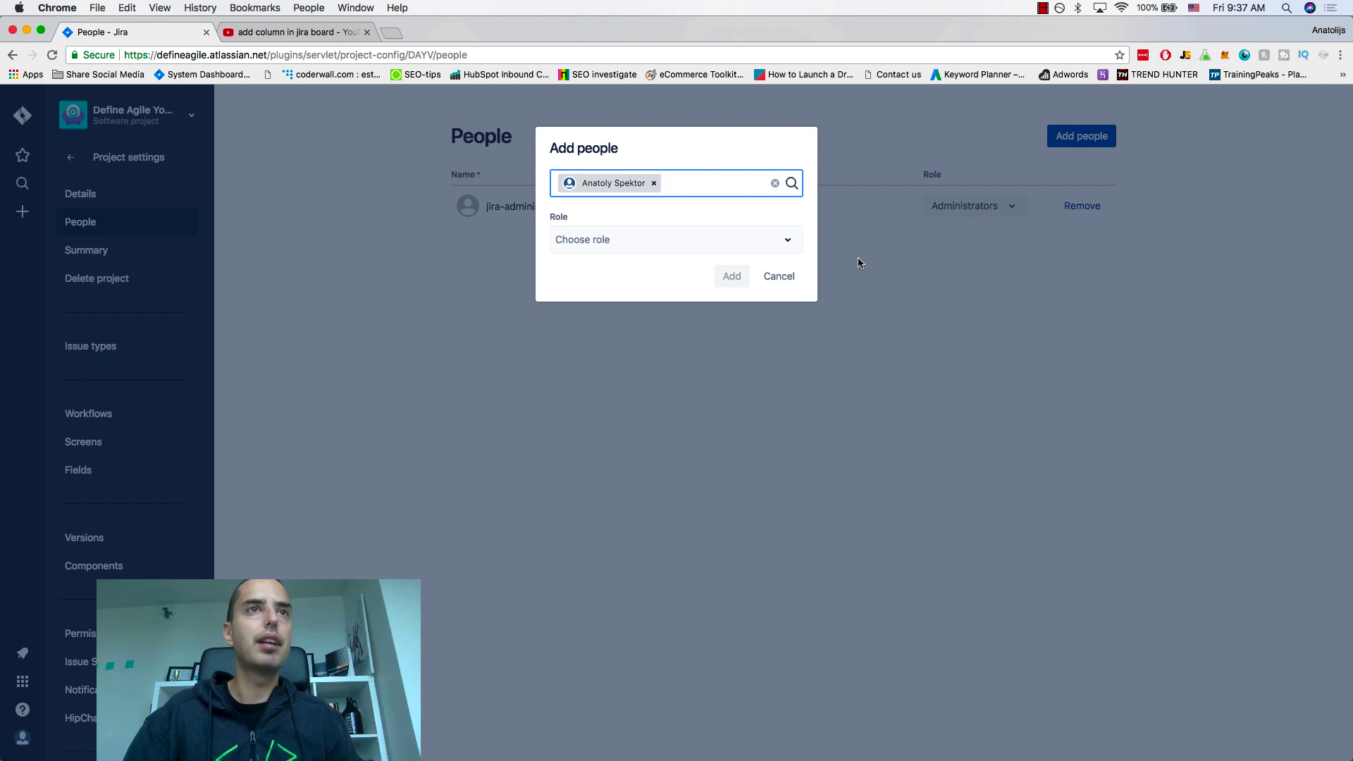
pyautogui.click(733, 250)
pyautogui.click(712, 282)
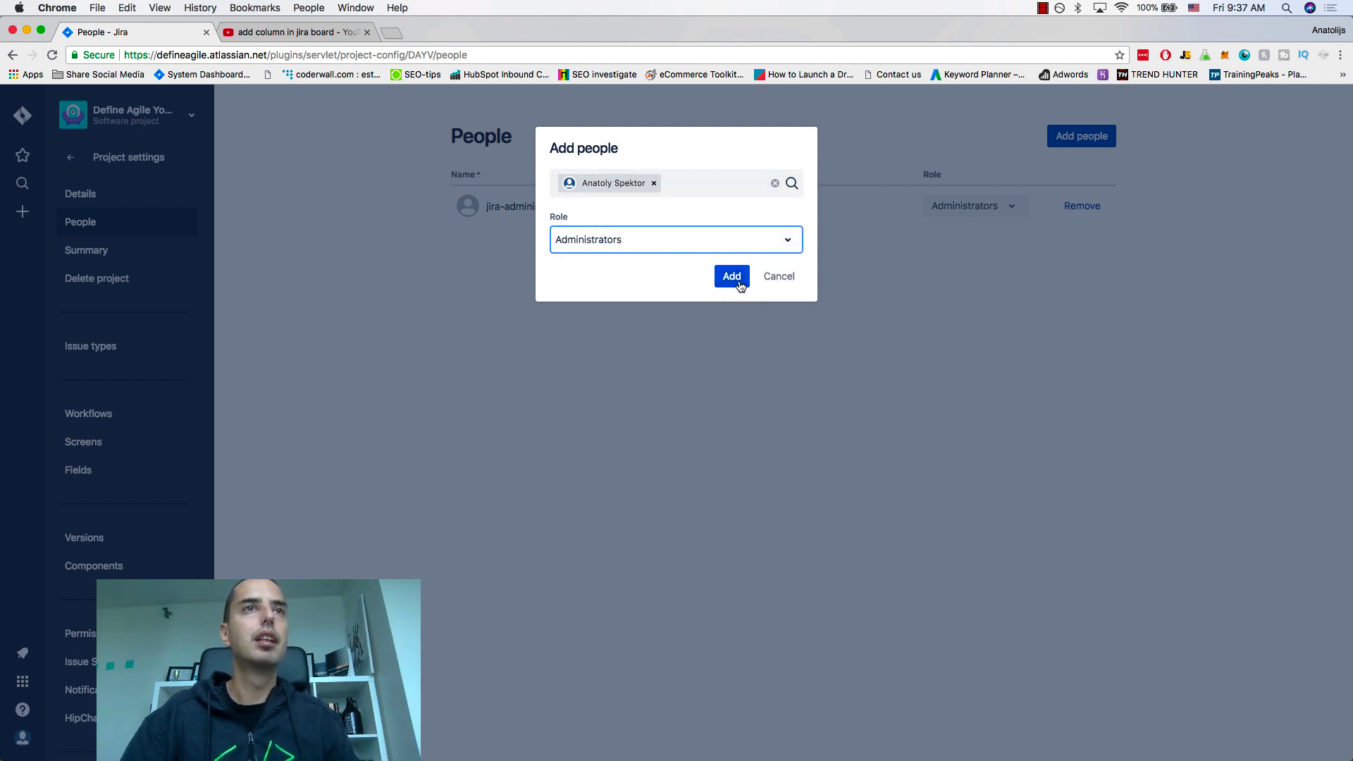
pyautogui.click(737, 279)
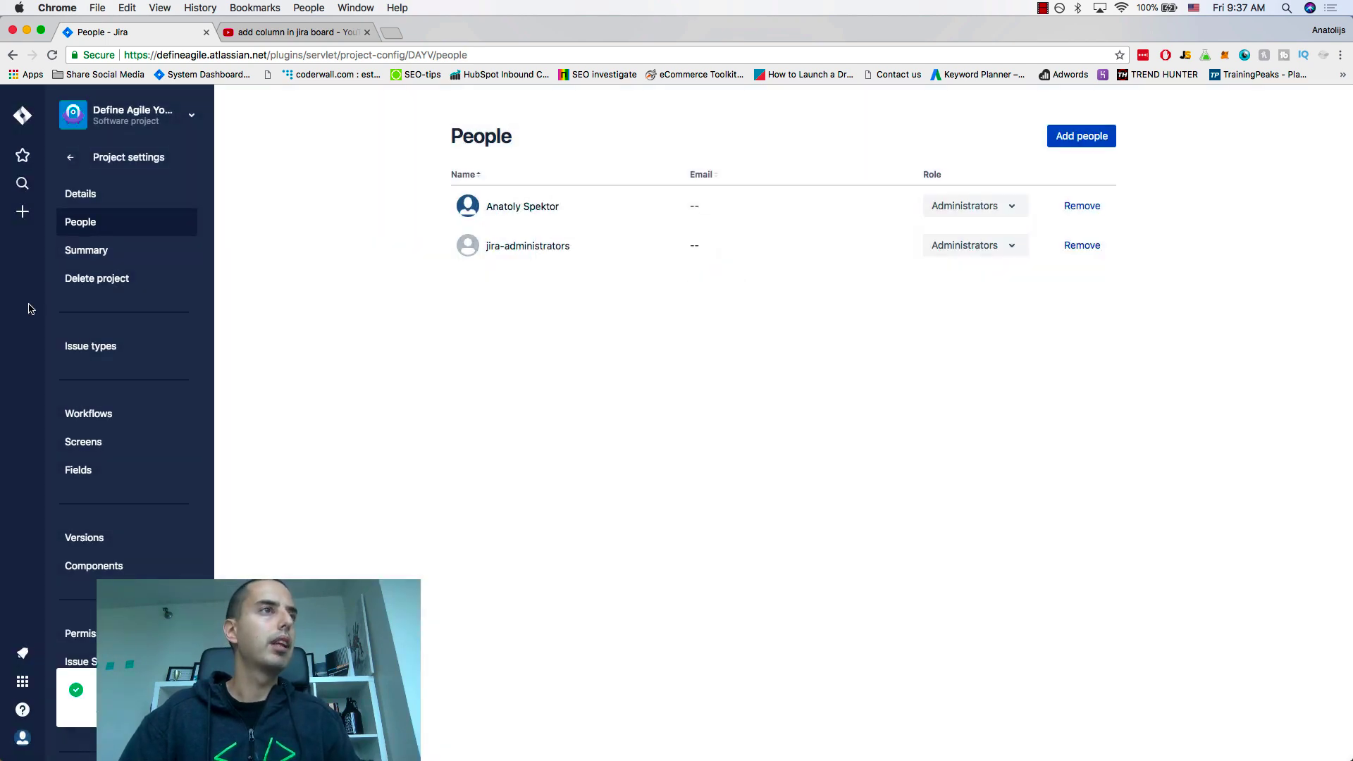
pyautogui.click(68, 158)
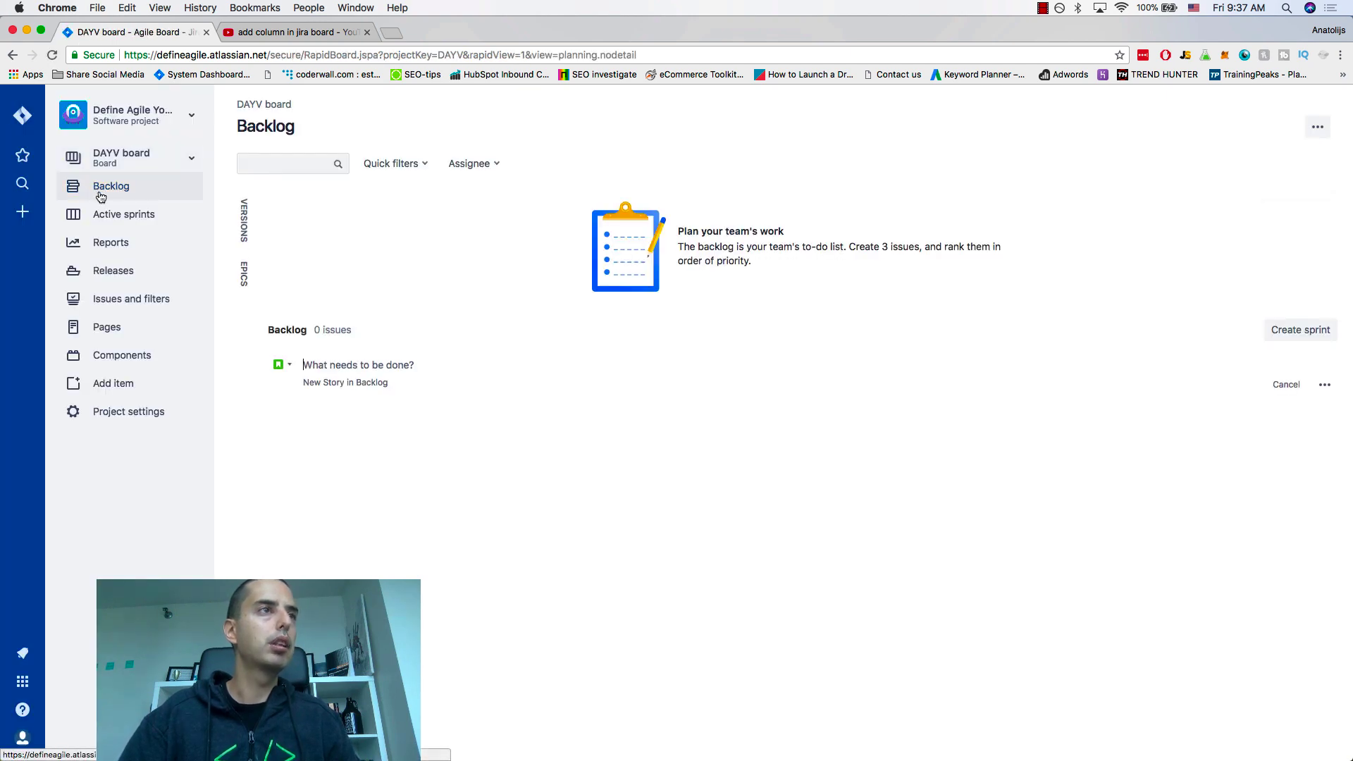
# Reopen the DAYV board's column settings from the Active sprints view.
pyautogui.click(106, 217)
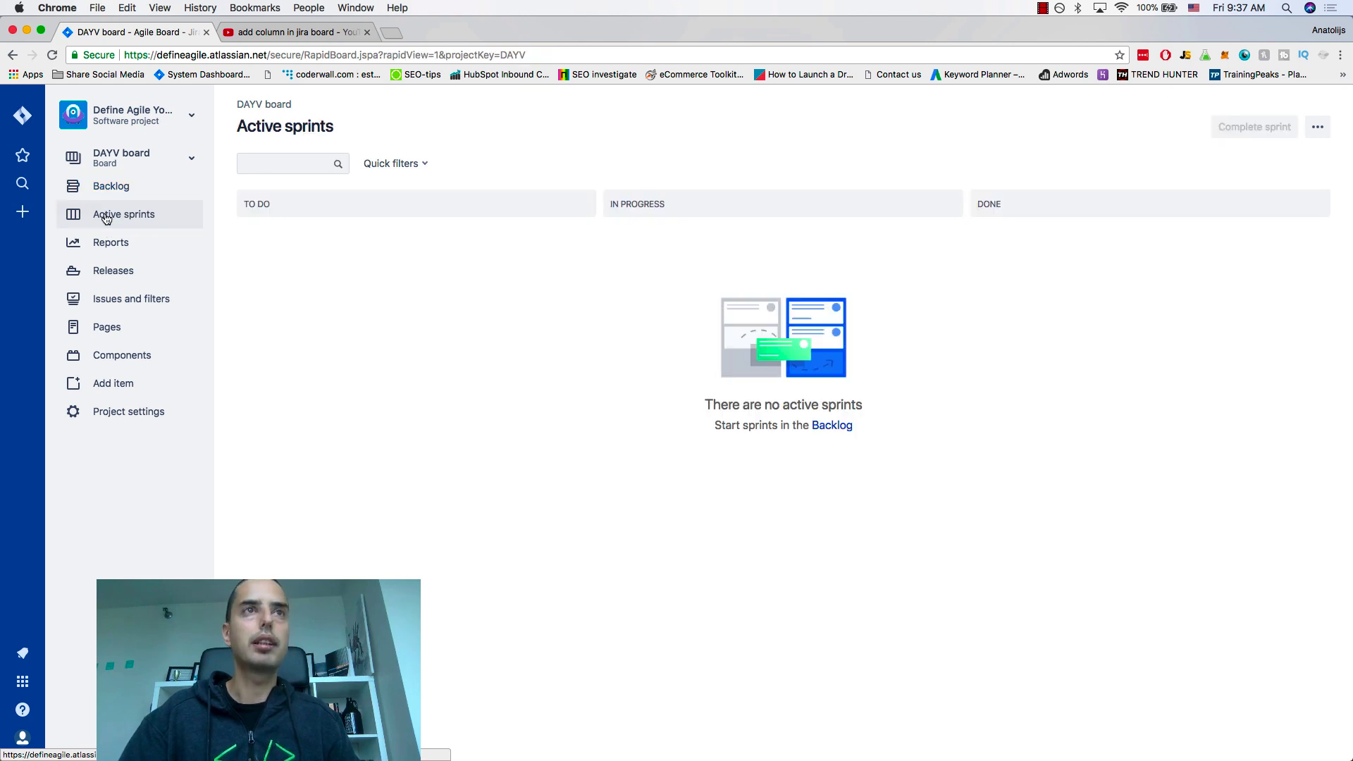
pyautogui.click(1312, 128)
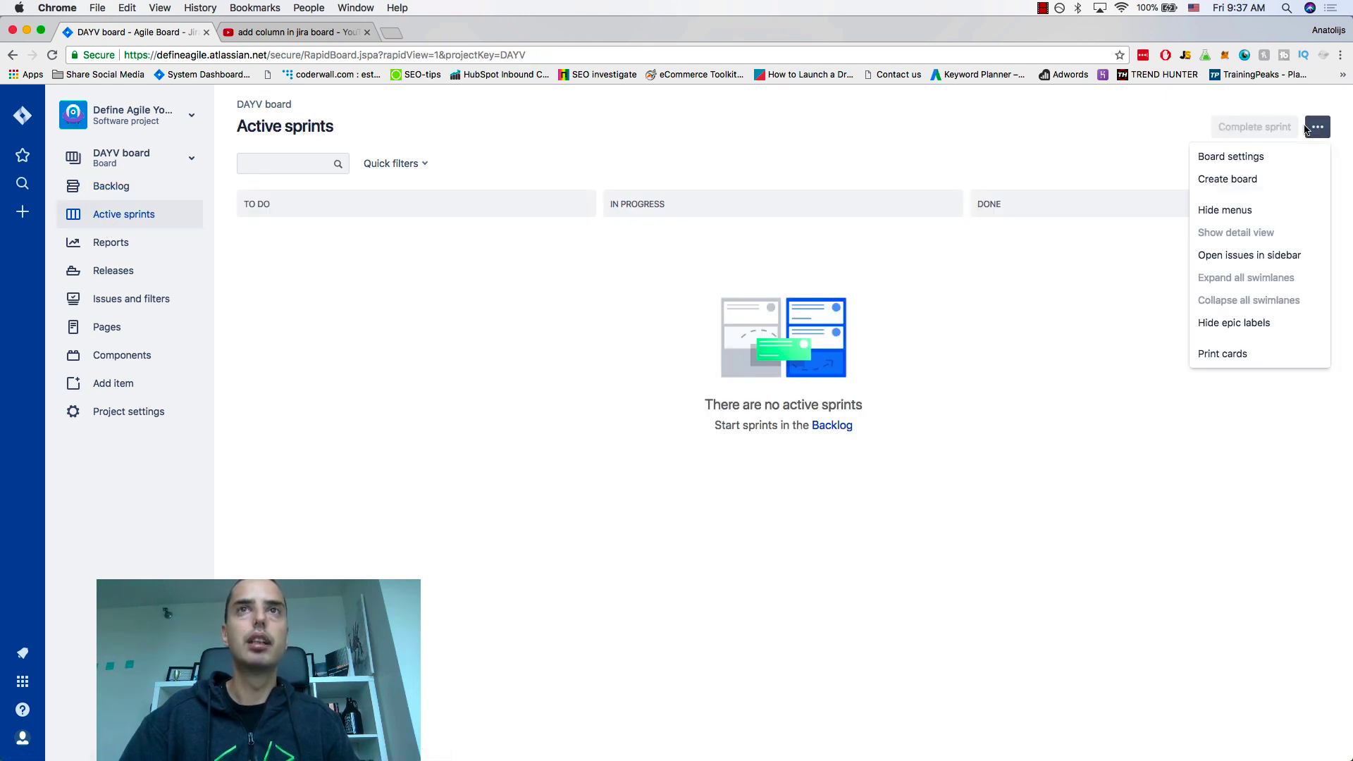
pyautogui.click(1236, 156)
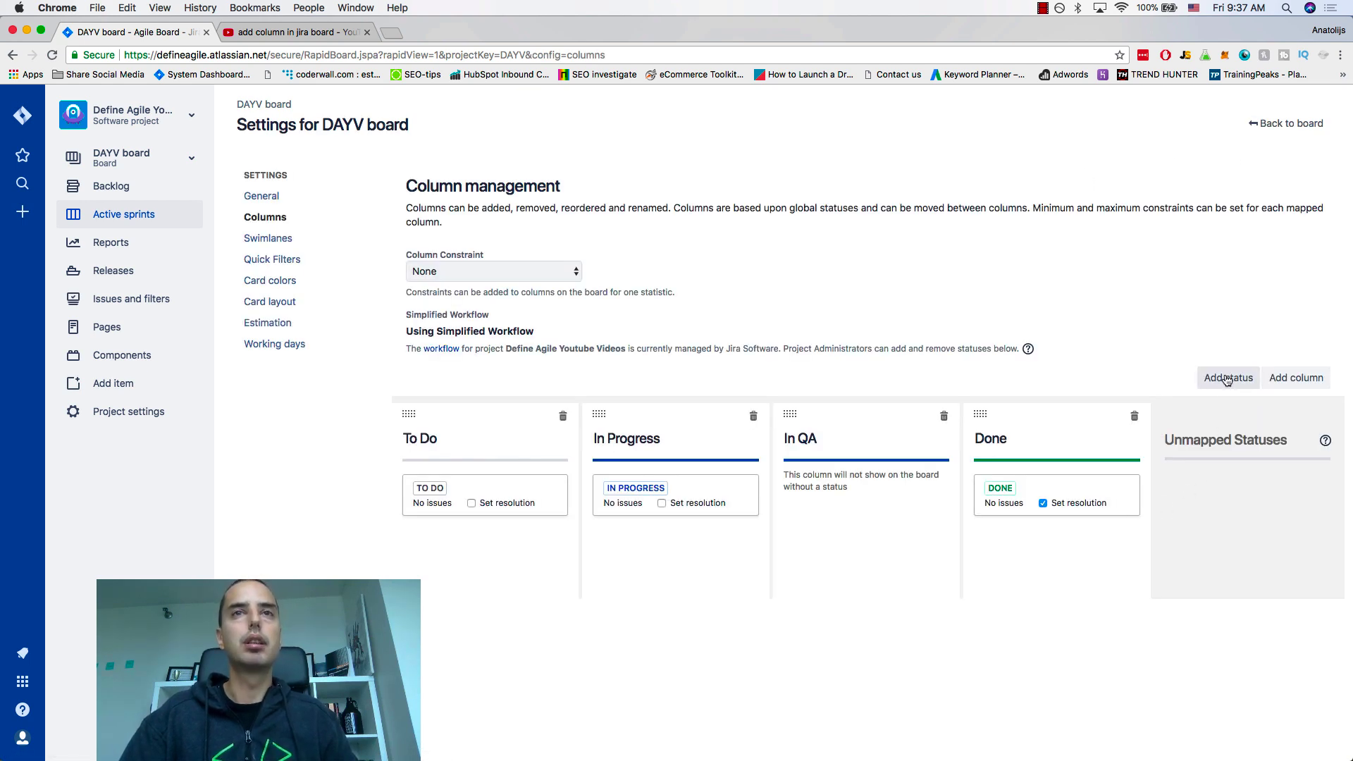
# Create an 'In QA' status in the In Progress category.
pyautogui.click(1227, 379)
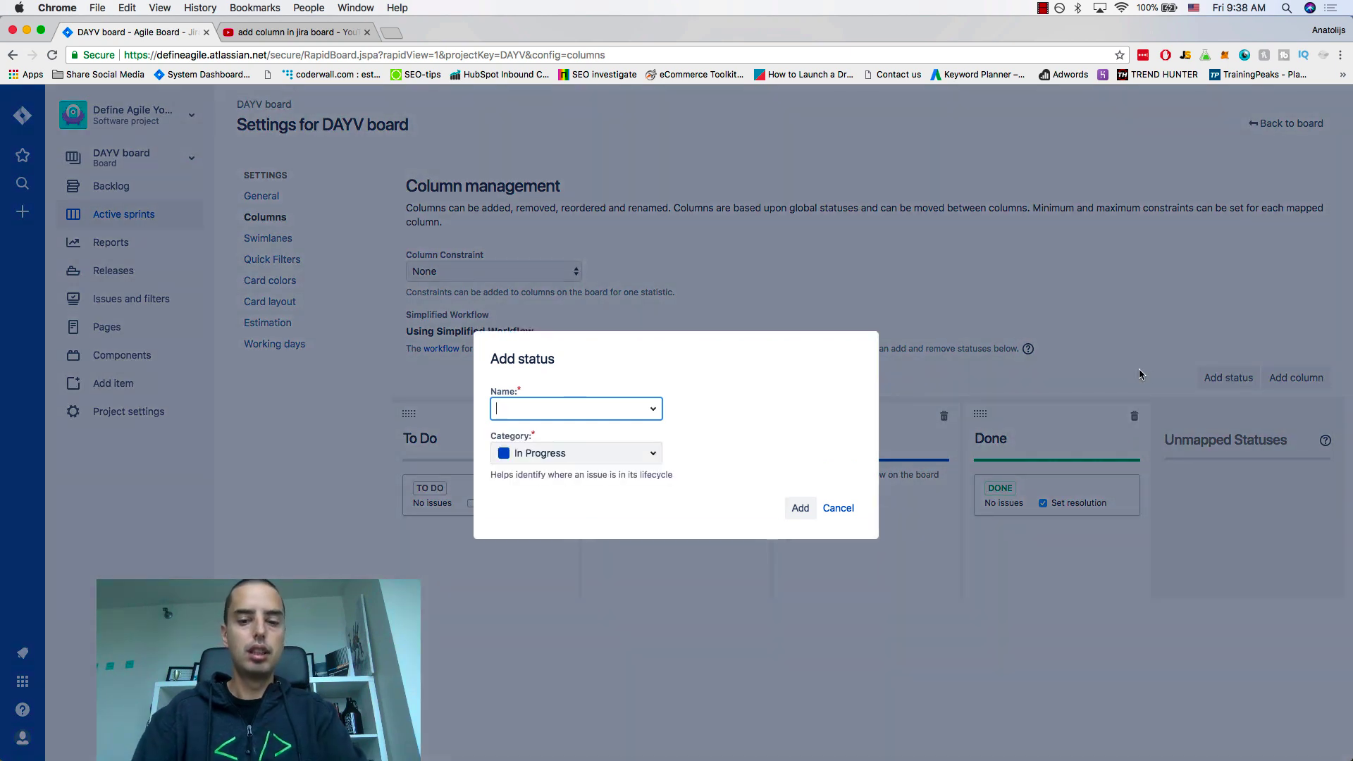
pyautogui.write('In QA')
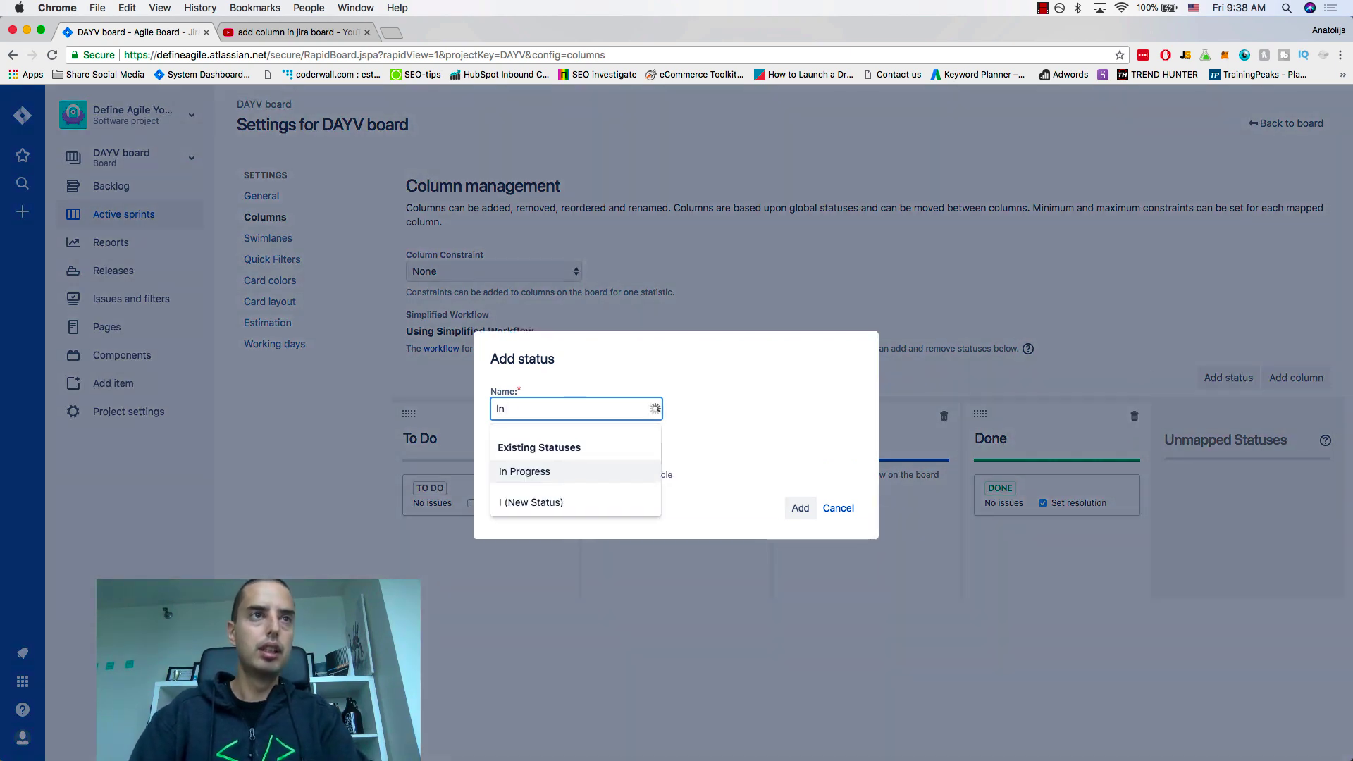
pyautogui.click(761, 453)
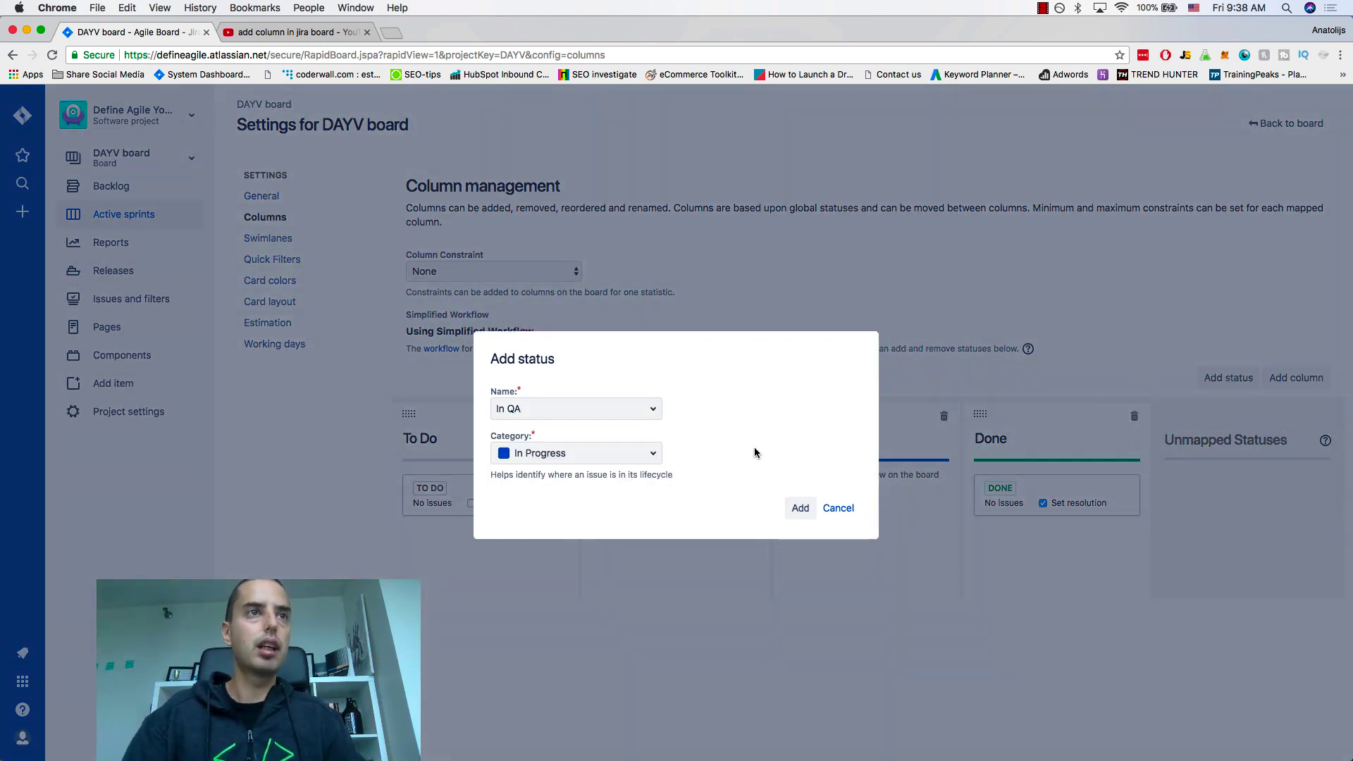
pyautogui.click(638, 454)
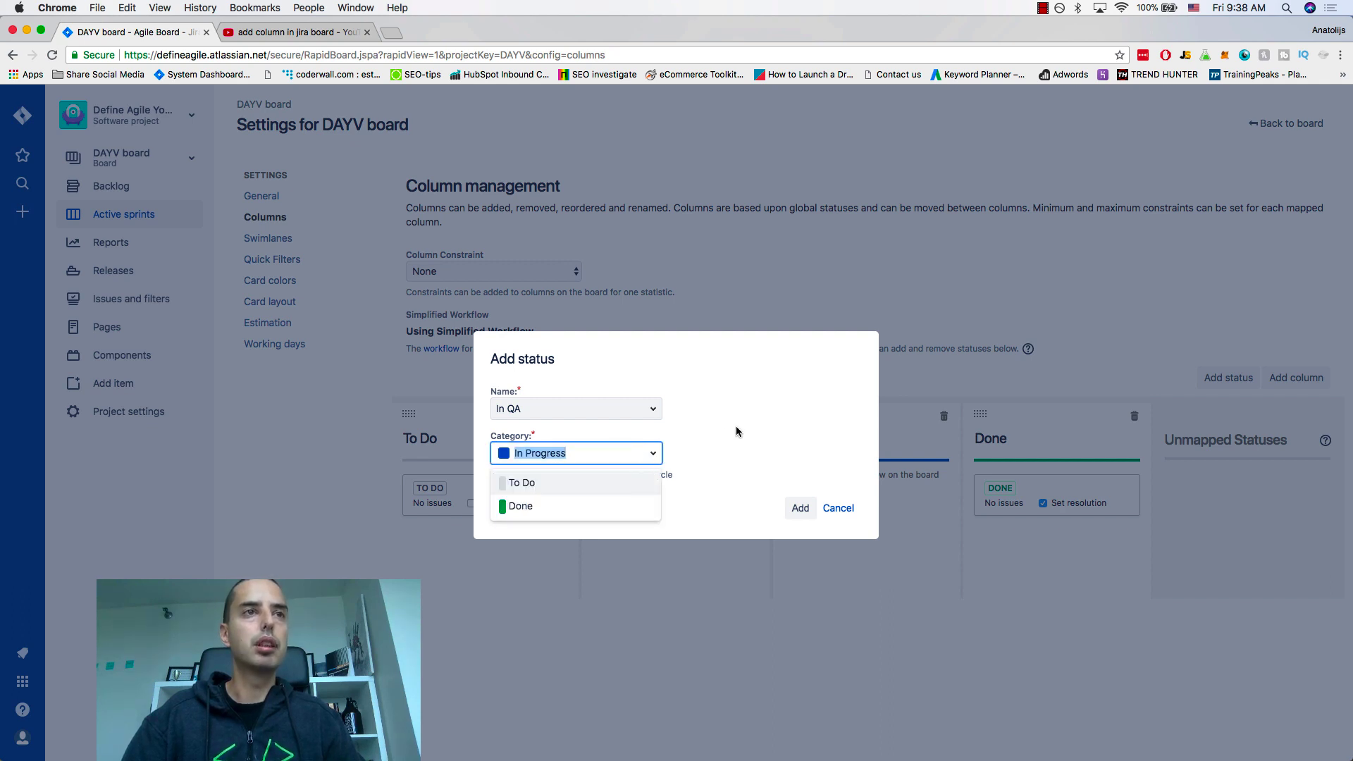
pyautogui.click(738, 447)
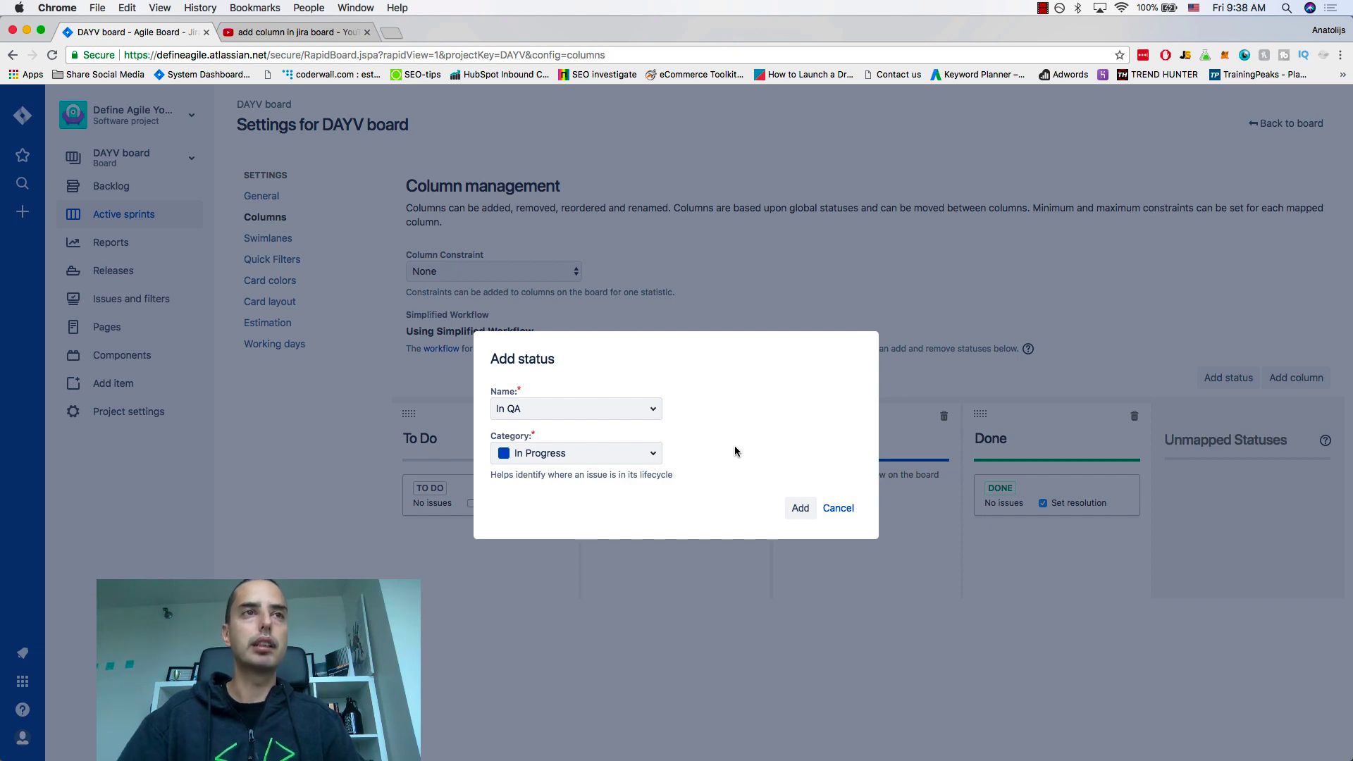
pyautogui.click(800, 510)
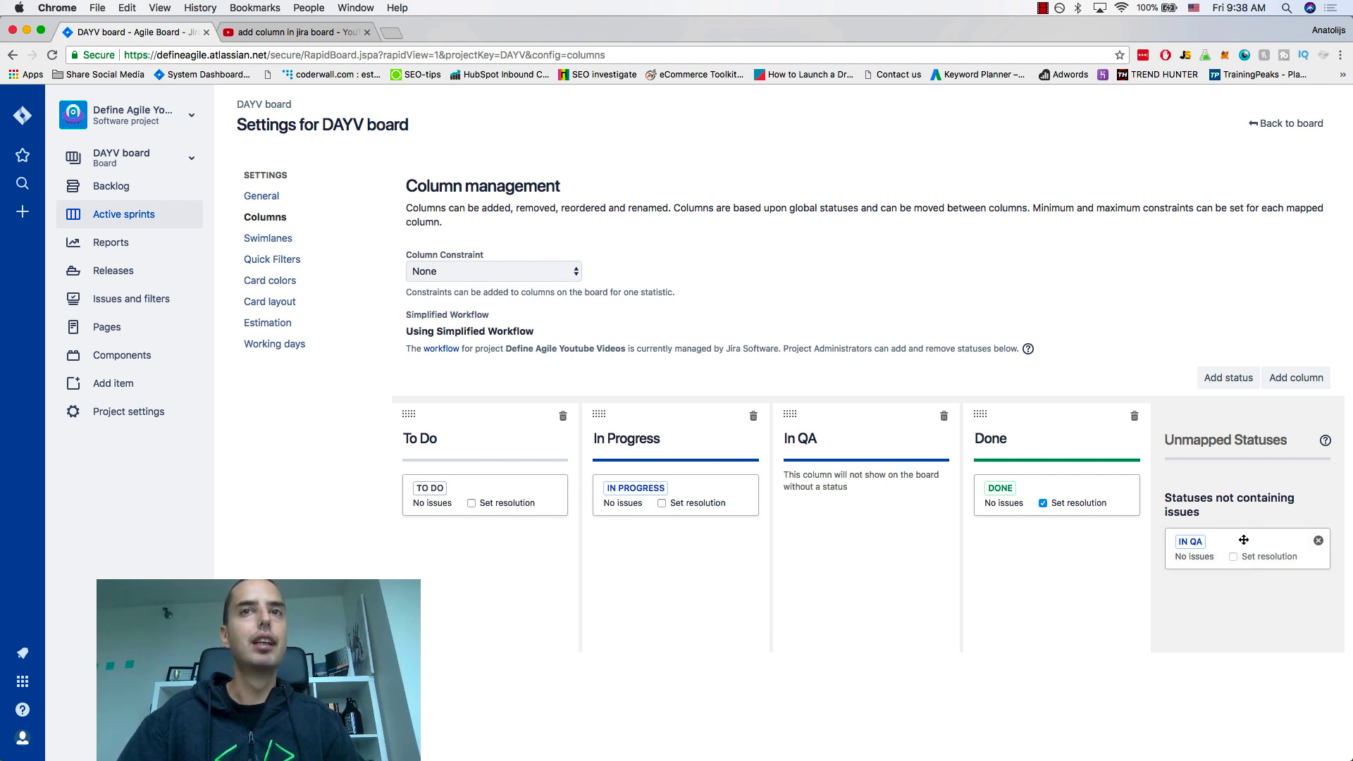
# Move the IN QA status from Unmapped Statuses into the In QA column, then return to the board.
pyautogui.moveTo(1246, 547); pyautogui.dragTo(862, 498)
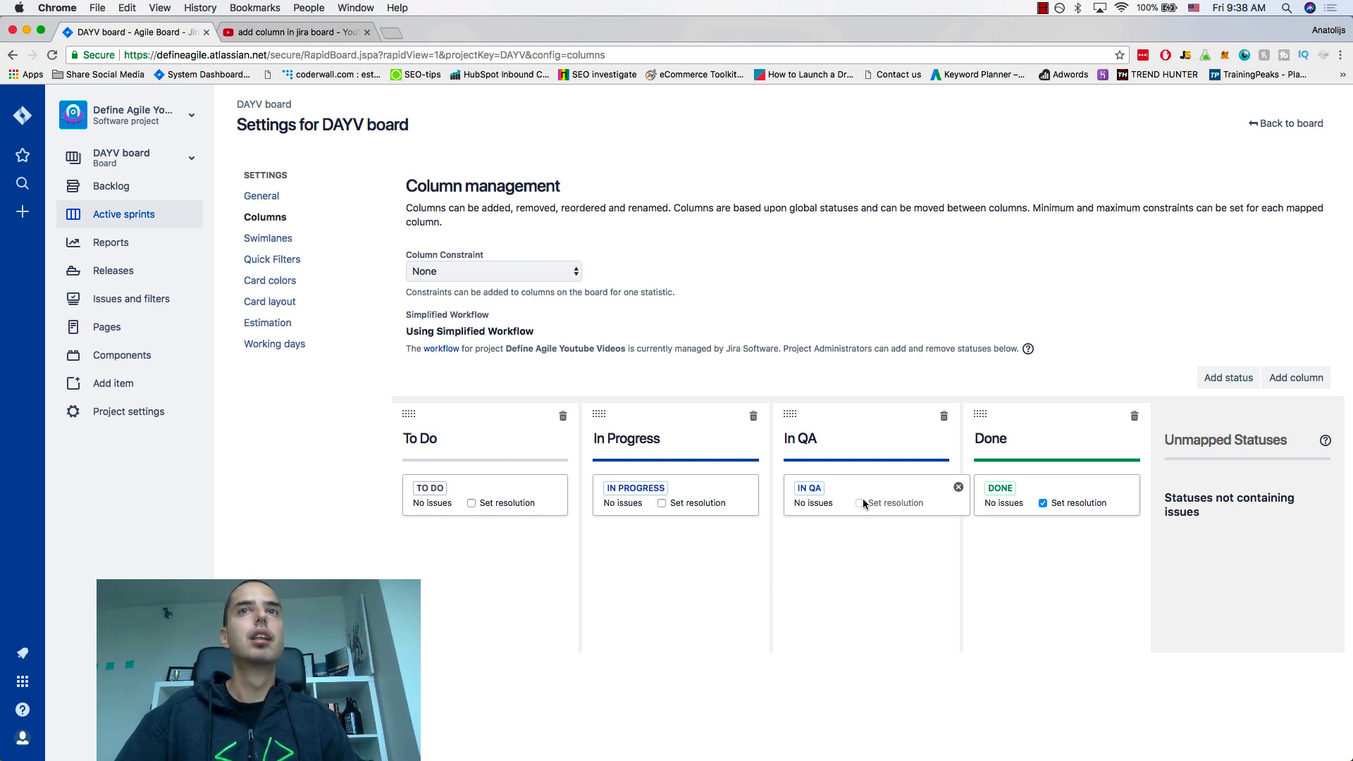
pyautogui.click(1287, 124)
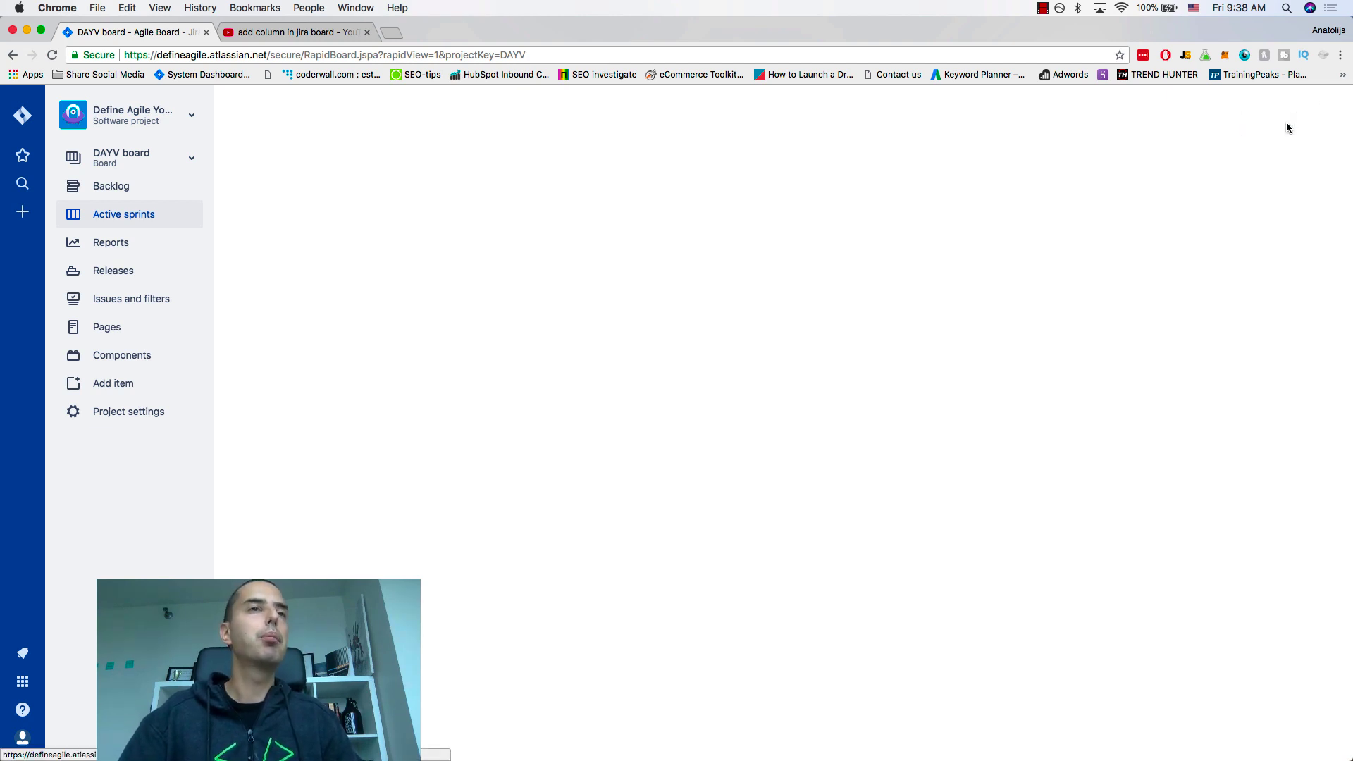